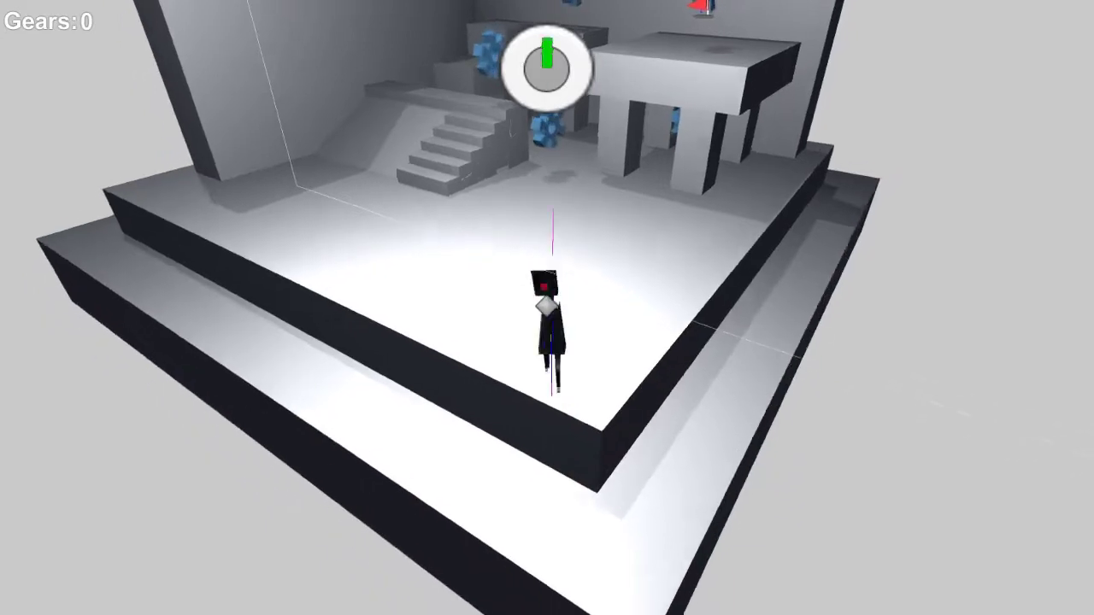
{"action": "key", "text": "d"}
{"action": "key", "text": "a"}
{"action": "key", "text": "w"}
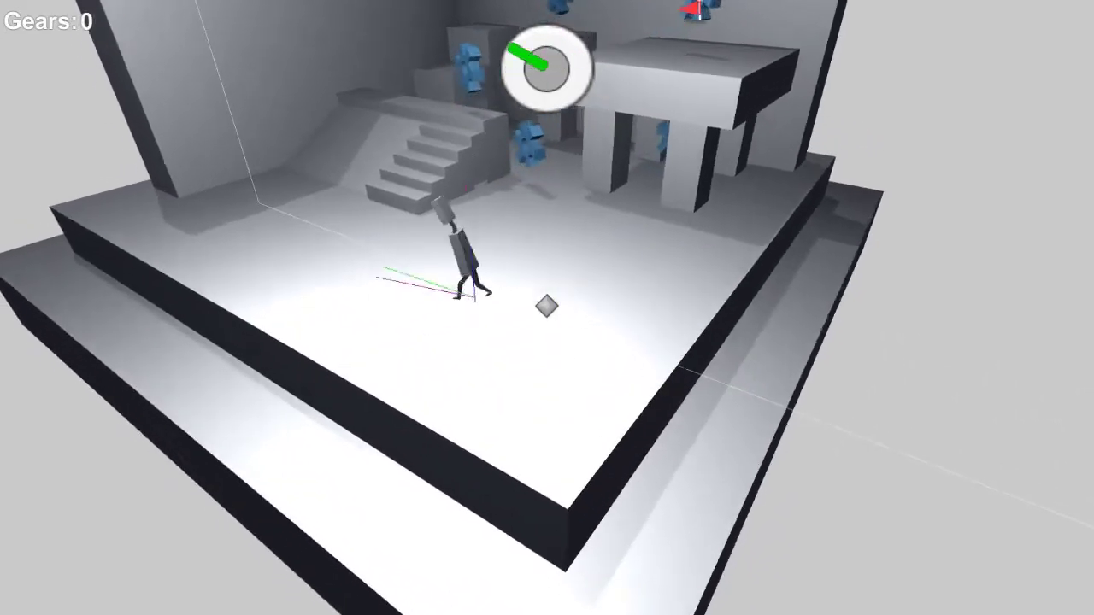
{"action": "key", "text": "d"}
{"action": "key", "text": "s"}
{"action": "key", "text": "a"}
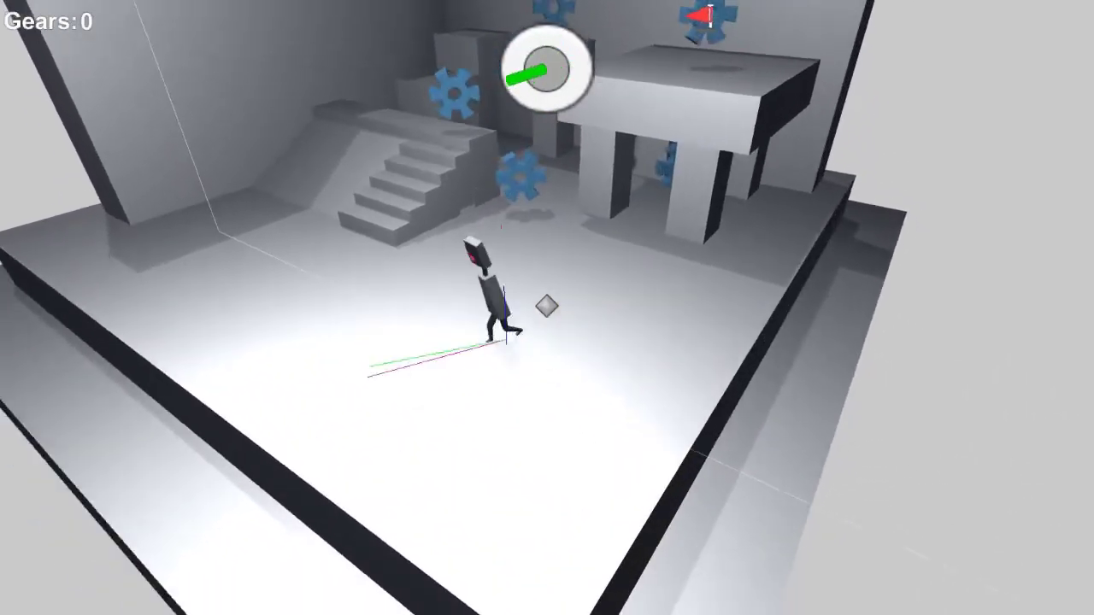
{"action": "key", "text": "w"}
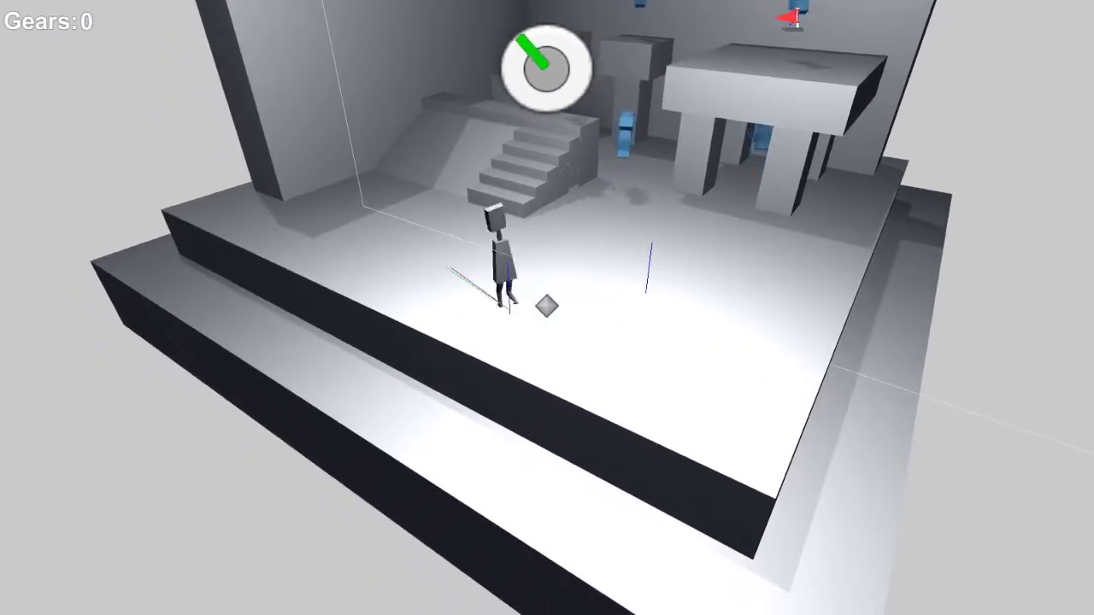
{"action": "key", "text": "d"}
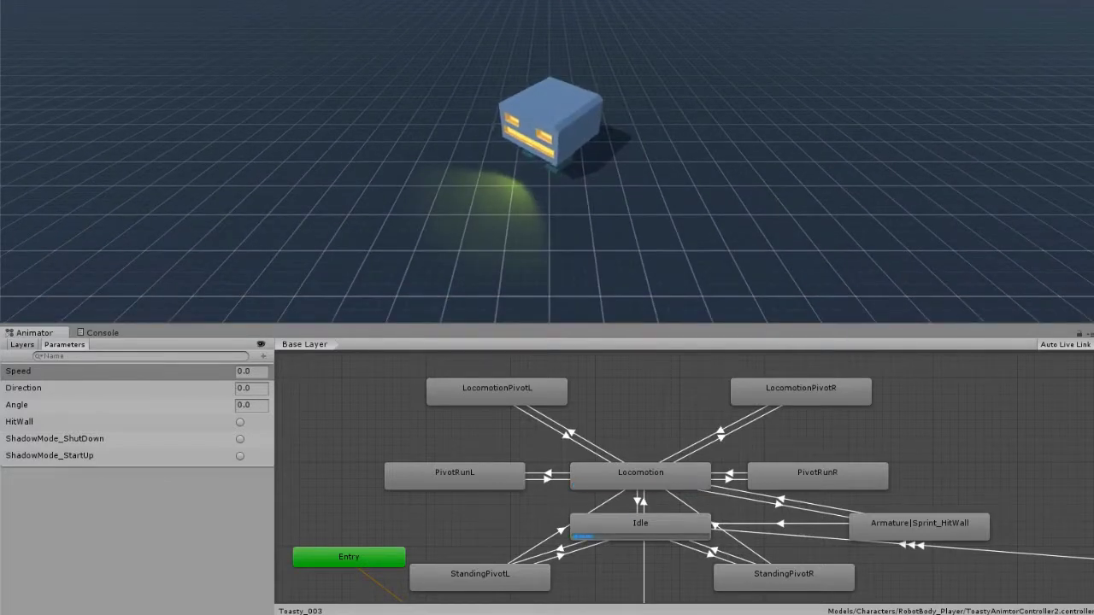
{"action": "double_click", "coordinate": [677, 486]}
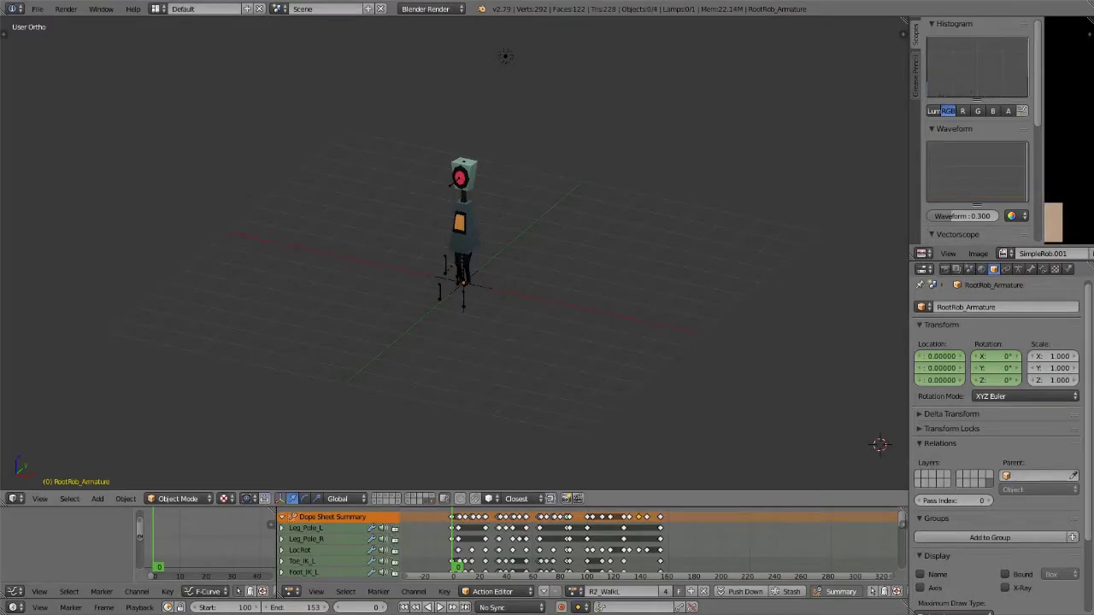
Step: Switch RootRob_Armature to Pose Mode and lower the Spine_Base bone slightly
{"action": "middle_click_drag", "start_coordinate": [462, 256], "coordinate": [475, 261], "text": "shift"}
{"action": "scroll", "coordinate": [455, 254], "scroll_direction": "up", "scroll_amount": 5}
{"action": "scroll", "coordinate": [455, 254], "scroll_direction": "down", "scroll_amount": 3}
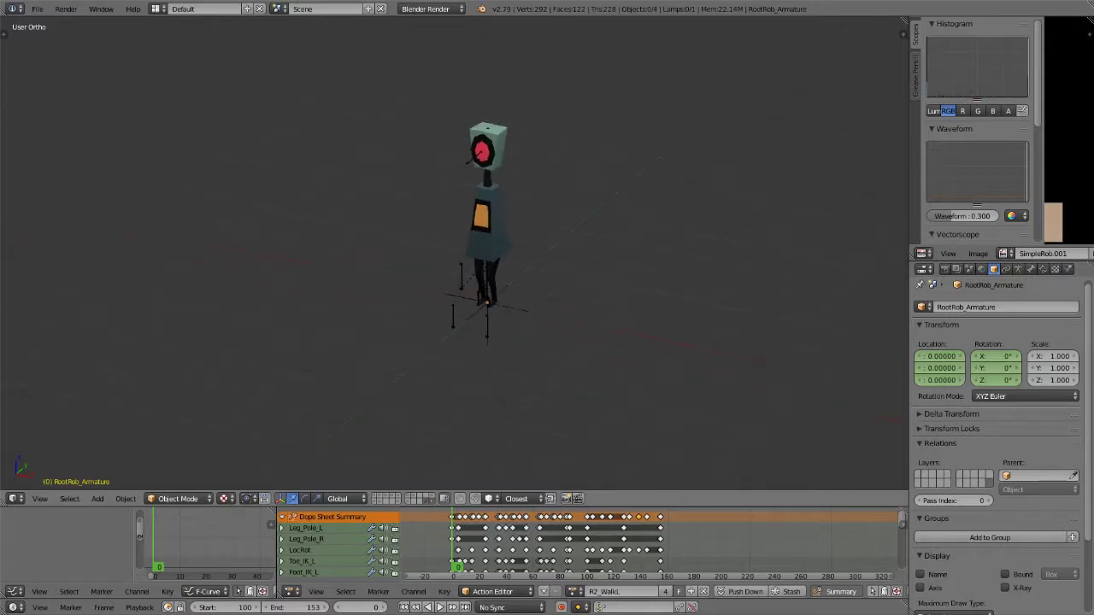
{"action": "right_click", "coordinate": [461, 277]}
{"action": "left_click", "coordinate": [178, 499]}
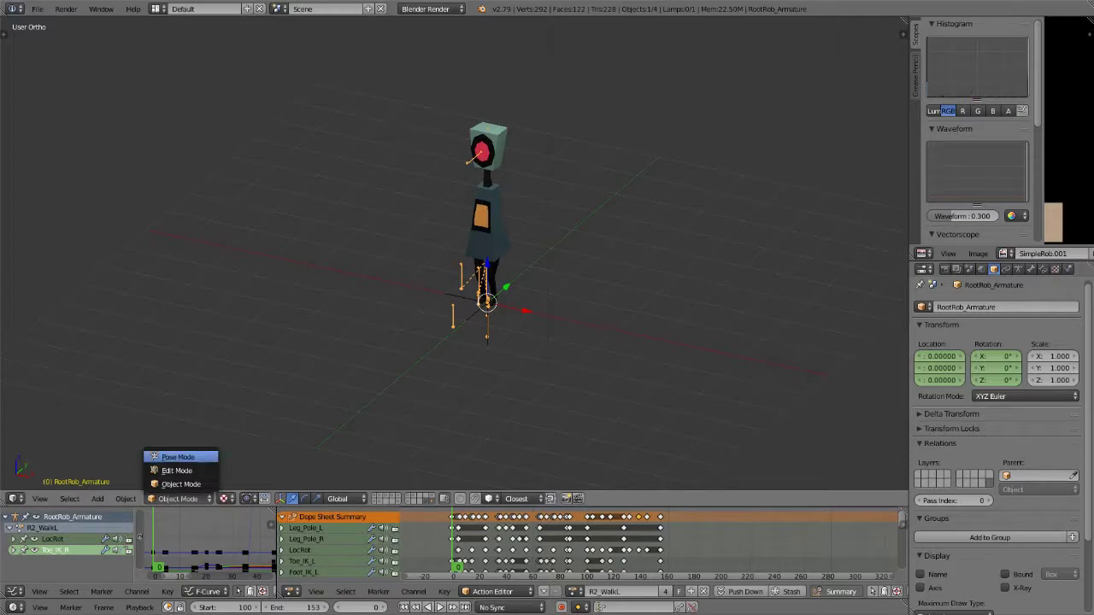
{"action": "left_click", "coordinate": [180, 457]}
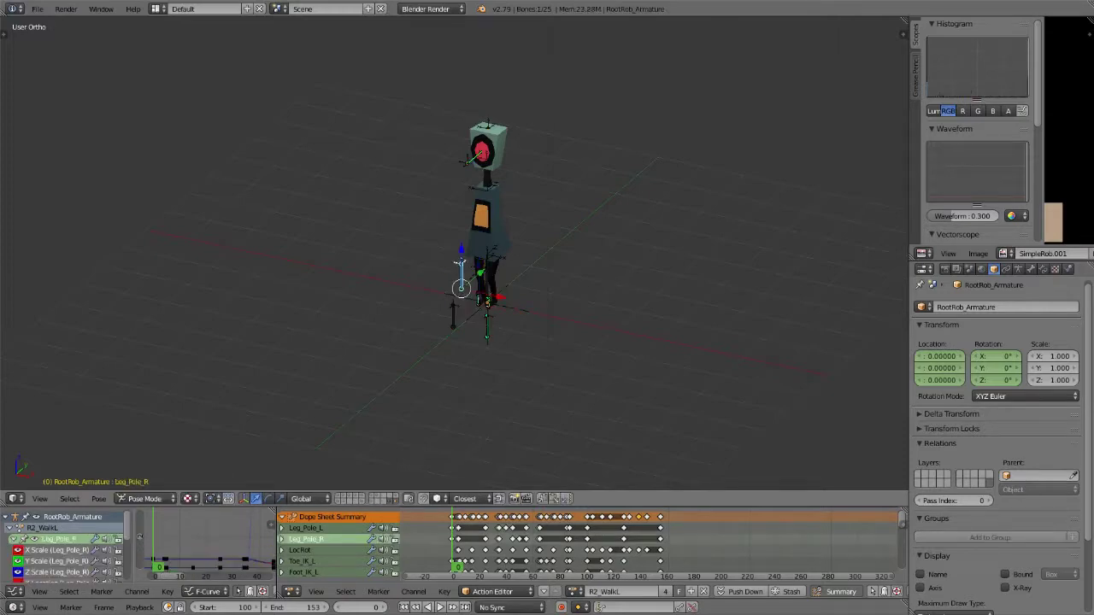
{"action": "right_click", "coordinate": [485, 182]}
{"action": "key", "text": "g"}
{"action": "right_click", "coordinate": [486, 182]}
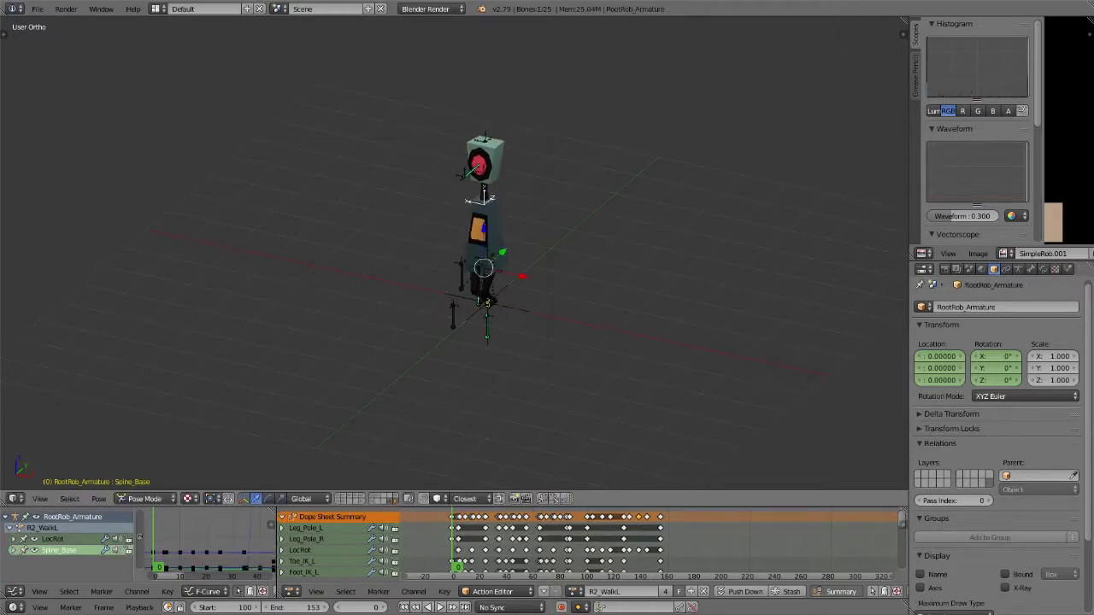
Step: Return RootRob_Armature to Object Mode and try moving the whole armature upward
{"action": "left_click", "coordinate": [147, 498]}
{"action": "left_click", "coordinate": [149, 485]}
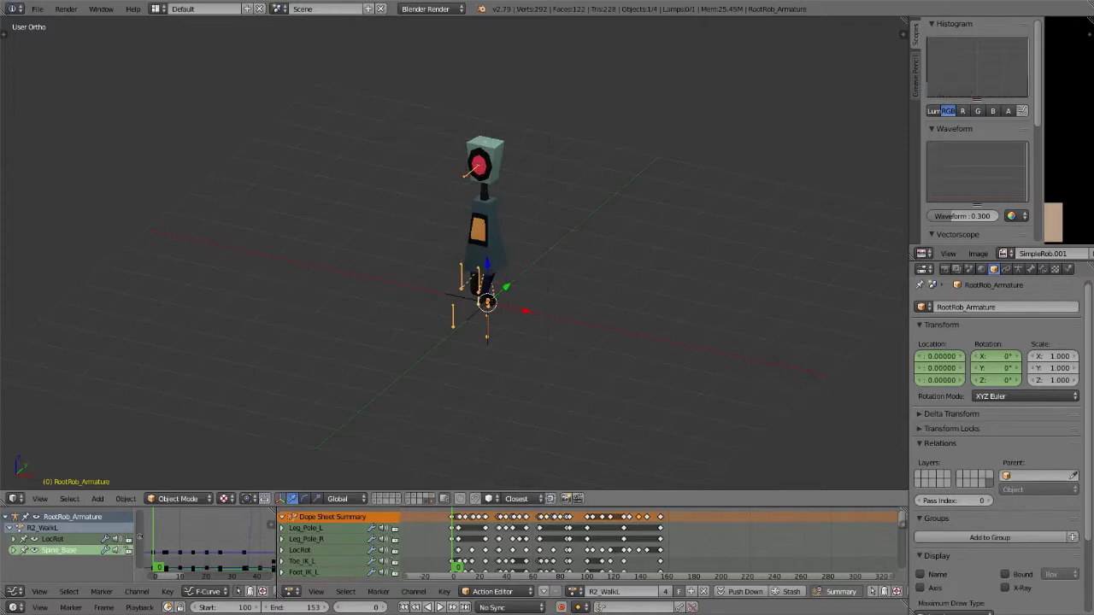
{"action": "key", "text": "g"}
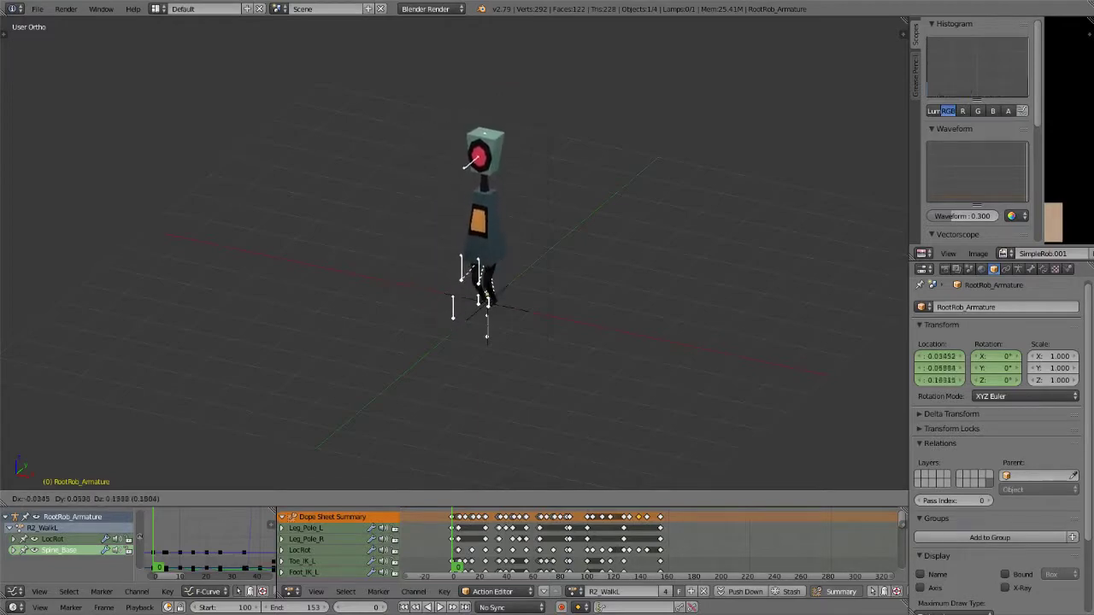
{"action": "key", "text": "Escape"}
Step: Play the R2_WalkL action, step back a few frames, replay it and return to frame 1
{"action": "key", "text": "alt+a"}
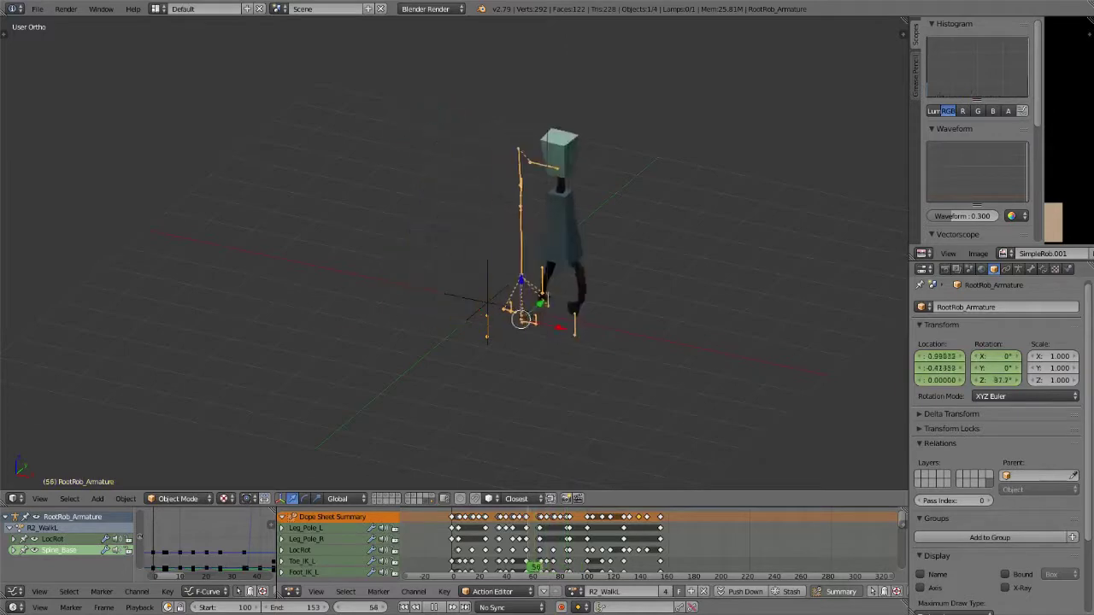
{"action": "key", "text": "alt+a"}
{"action": "key", "text": "Left"}
{"action": "key", "text": "Left"}
{"action": "key", "text": "Left"}
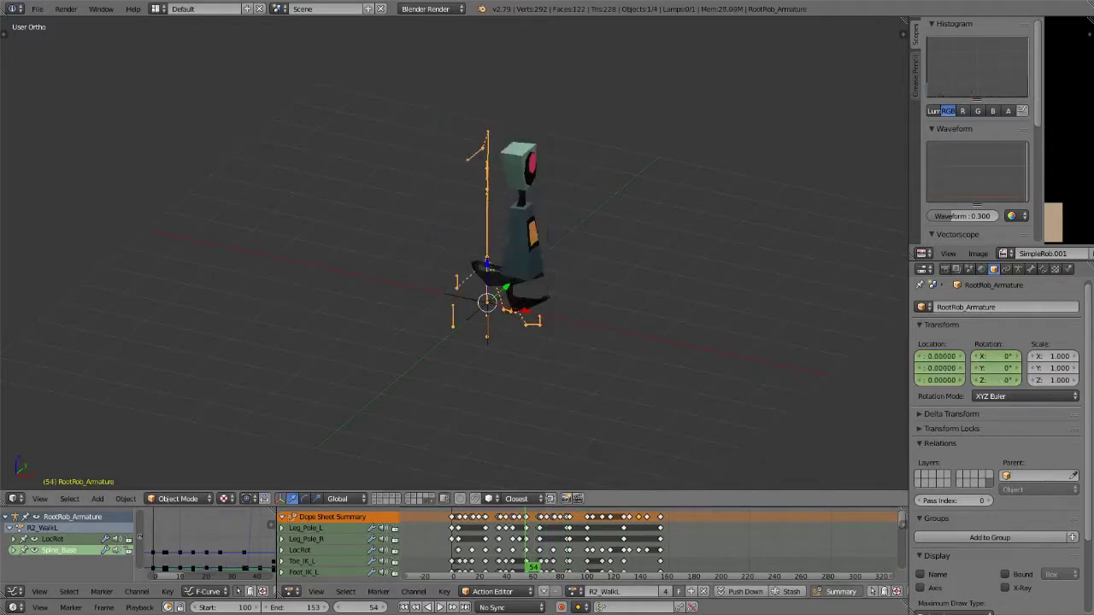
{"action": "key", "text": "shift+Left"}
{"action": "key", "text": "alt+a"}
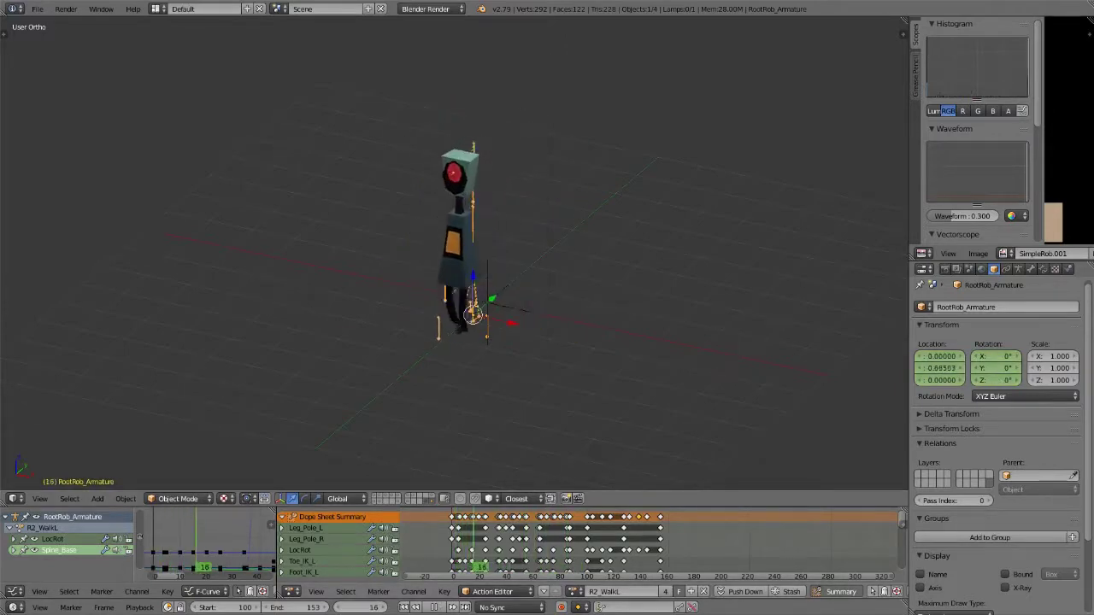
{"action": "key", "text": "shift+Left"}
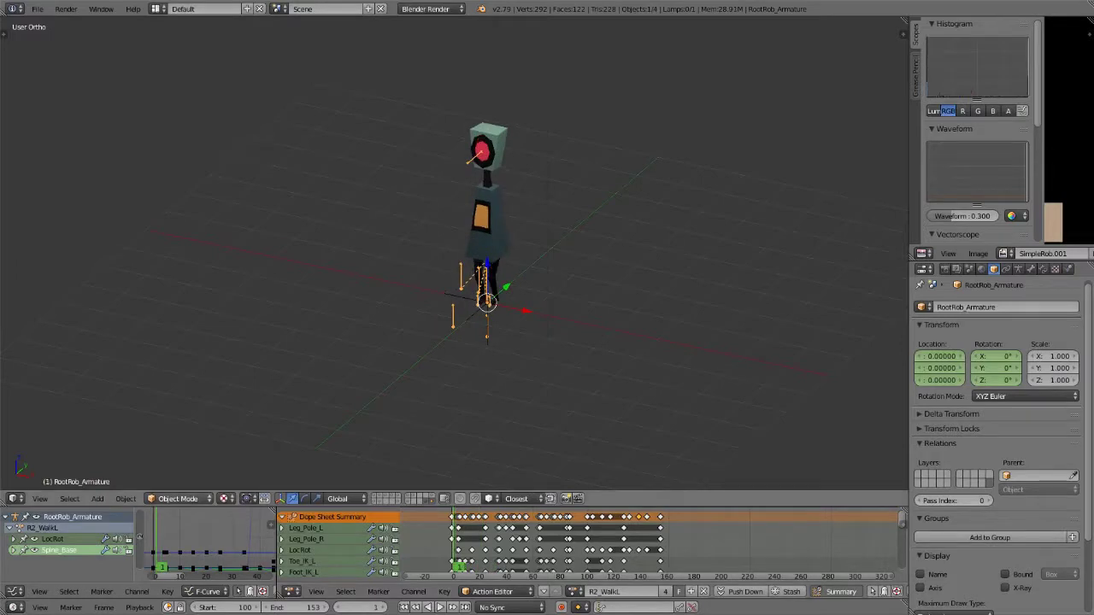
Step: In Pose Mode, try moving the Toe_IK_L bone and inspect the bone constraints of Toe_IK_L and Foot_IK_L
{"action": "left_click", "coordinate": [178, 498]}
{"action": "left_click", "coordinate": [179, 457]}
{"action": "right_click", "coordinate": [489, 302]}
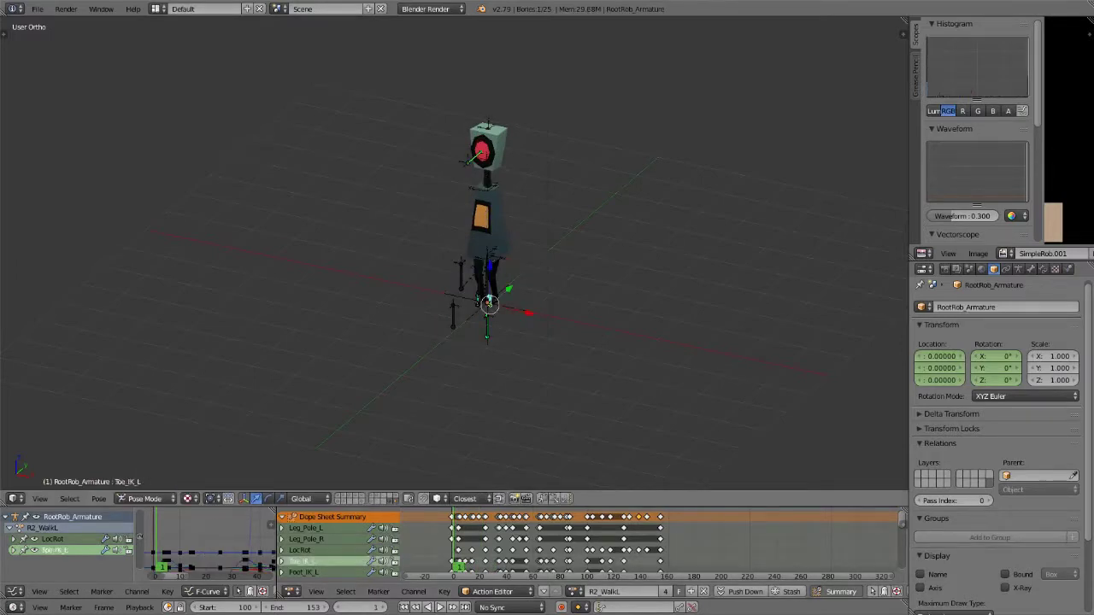
{"action": "key", "text": "g"}
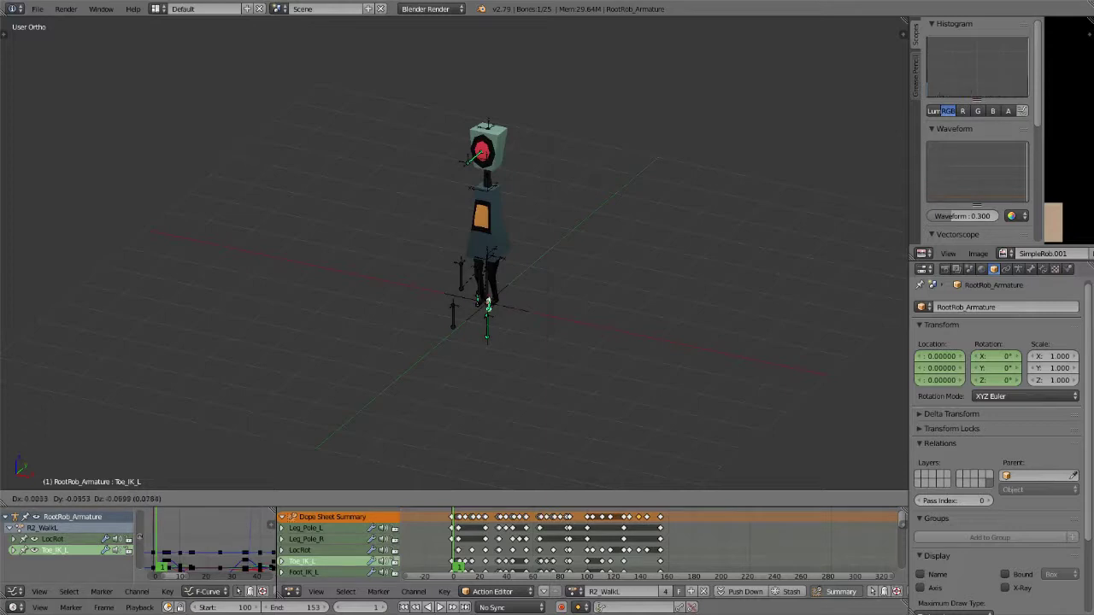
{"action": "key", "text": "Escape"}
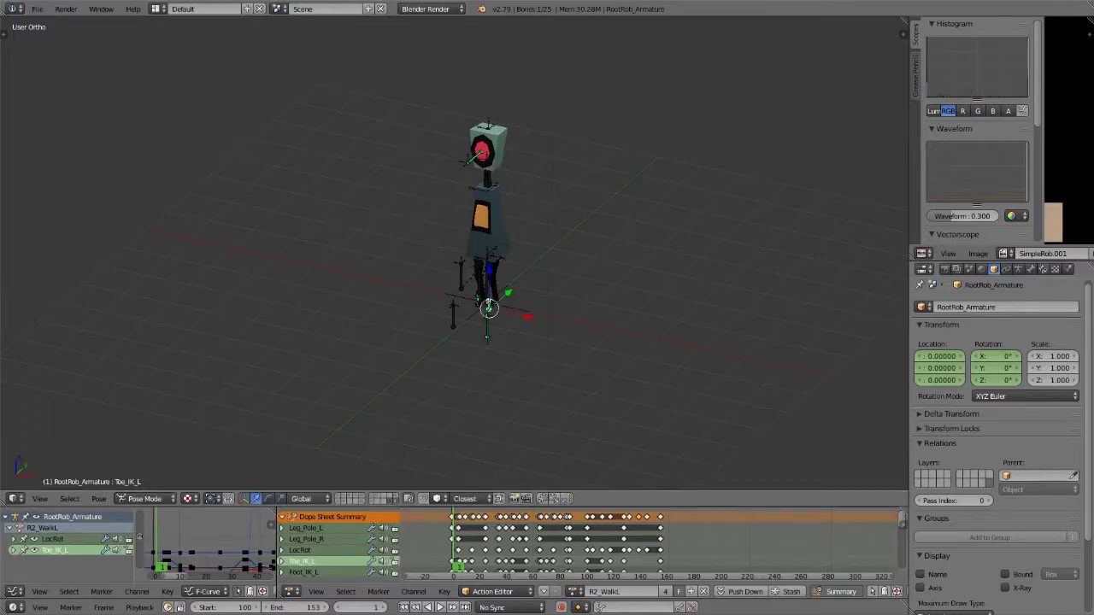
{"action": "left_click", "coordinate": [1043, 268]}
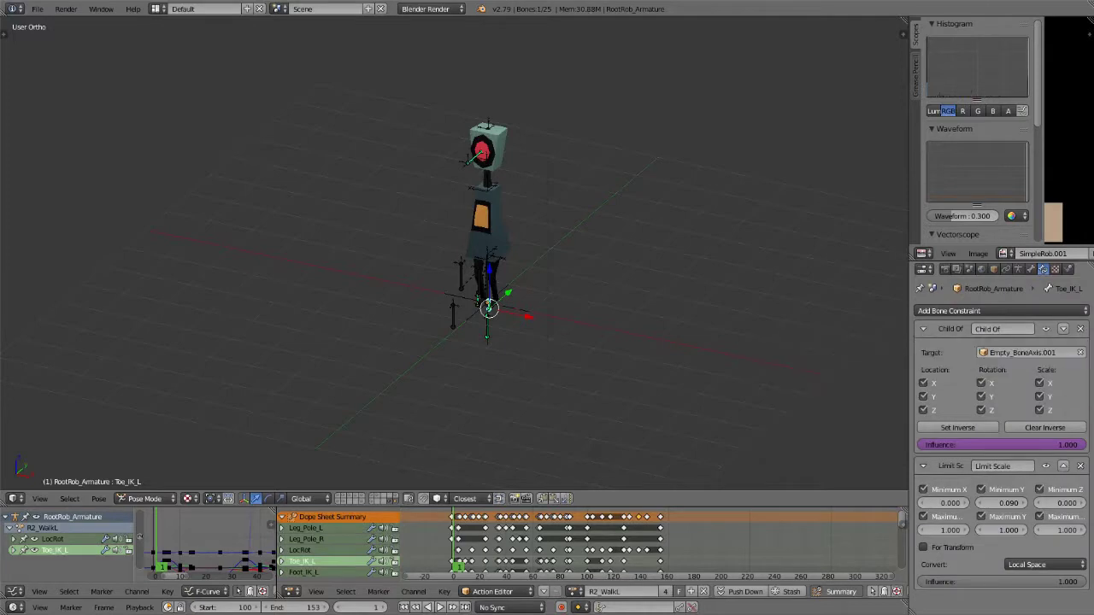
{"action": "right_click", "coordinate": [497, 300]}
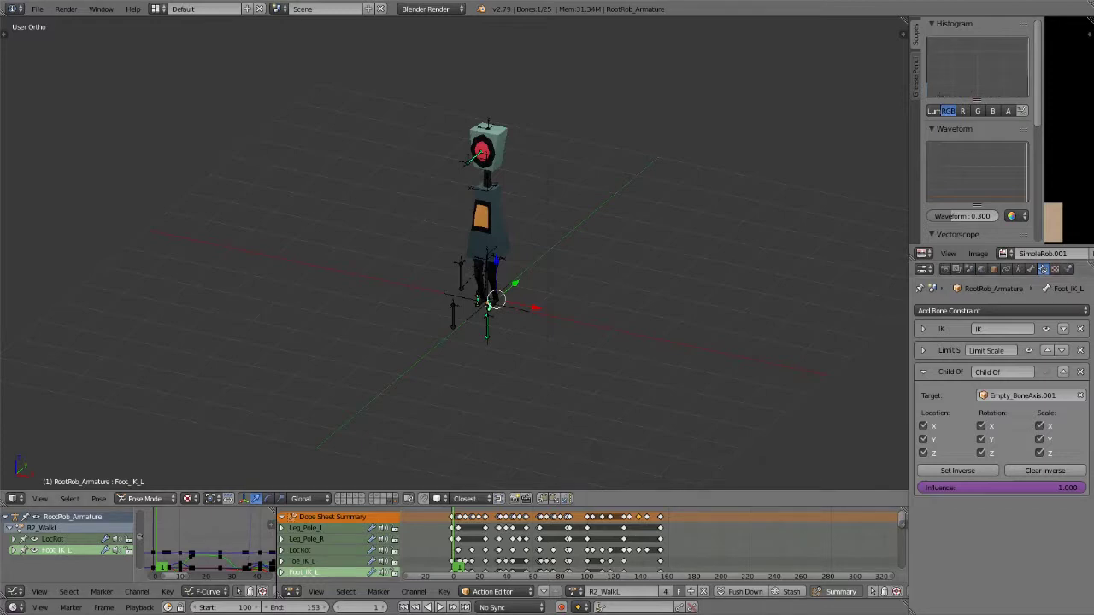
Step: Switch RootRob_Armature back to Object Mode and try moving it as a whole to test the foot constraints
{"action": "left_click", "coordinate": [146, 499]}
{"action": "left_click", "coordinate": [151, 483]}
{"action": "key", "text": "g"}
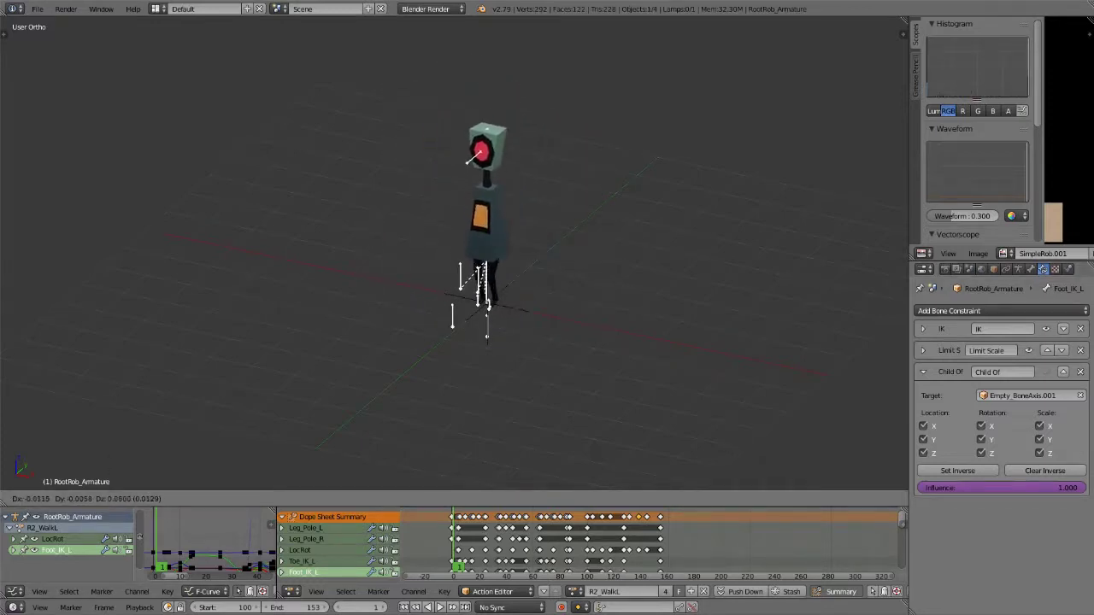
{"action": "key", "text": "Escape"}
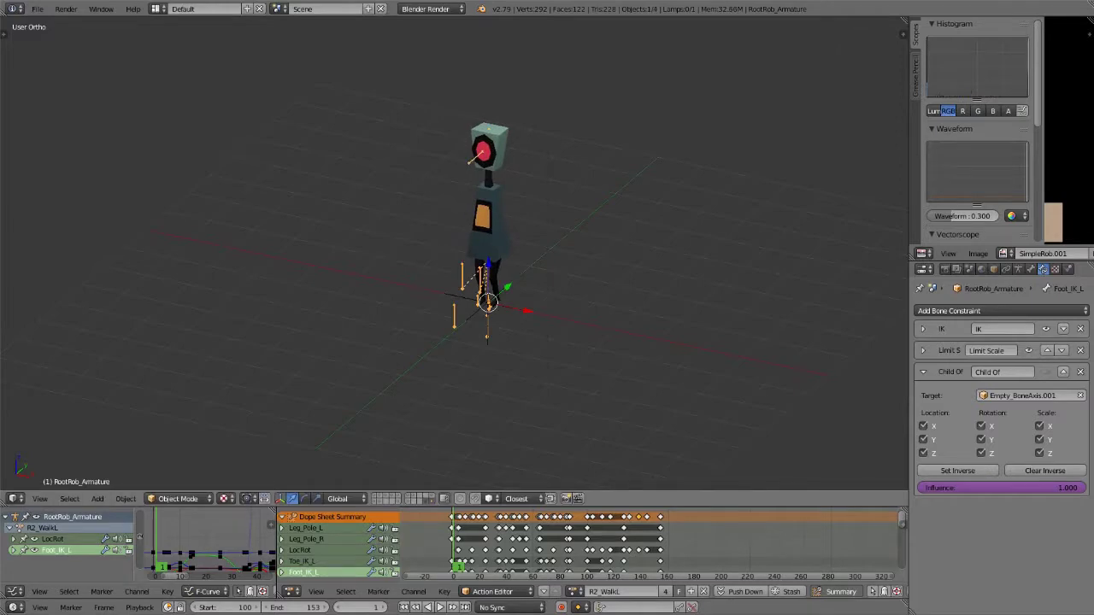
{"action": "scroll", "coordinate": [892, 450], "scroll_direction": "down", "scroll_amount": 2}
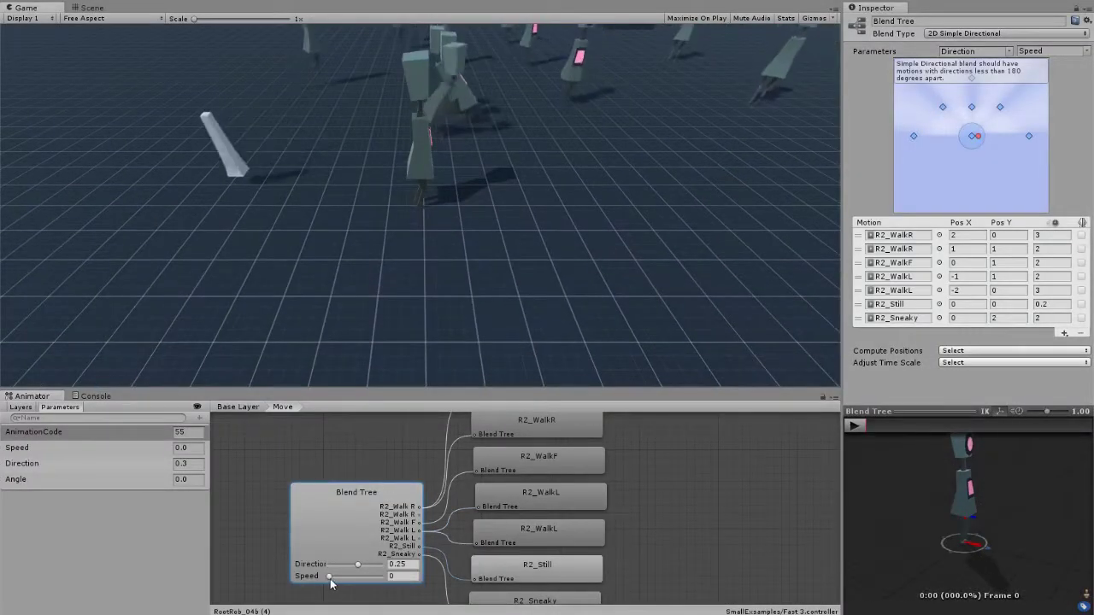
Step: In Unity, set the Move blend tree's Speed to 0.17 and Direction to 0.2, and the Angle parameter to 90
{"action": "mouse_move", "coordinate": [330, 577]}
{"action": "left_mouse_down"}
{"action": "mouse_move", "coordinate": [385, 576]}
{"action": "mouse_move", "coordinate": [369, 567]}
{"action": "mouse_move", "coordinate": [383, 566]}
{"action": "mouse_move", "coordinate": [329, 568]}
{"action": "mouse_move", "coordinate": [376, 570]}
{"action": "mouse_move", "coordinate": [346, 566]}
{"action": "mouse_move", "coordinate": [341, 574]}
{"action": "mouse_move", "coordinate": [357, 569]}
{"action": "mouse_move", "coordinate": [332, 580]}
{"action": "left_mouse_up"}
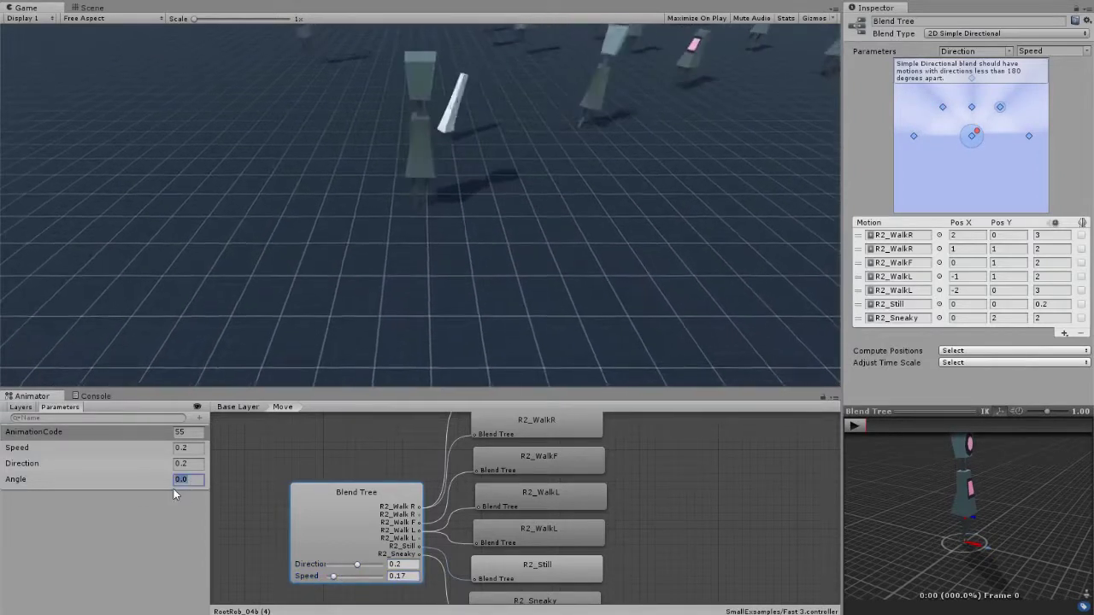
{"action": "type", "text": "180"}
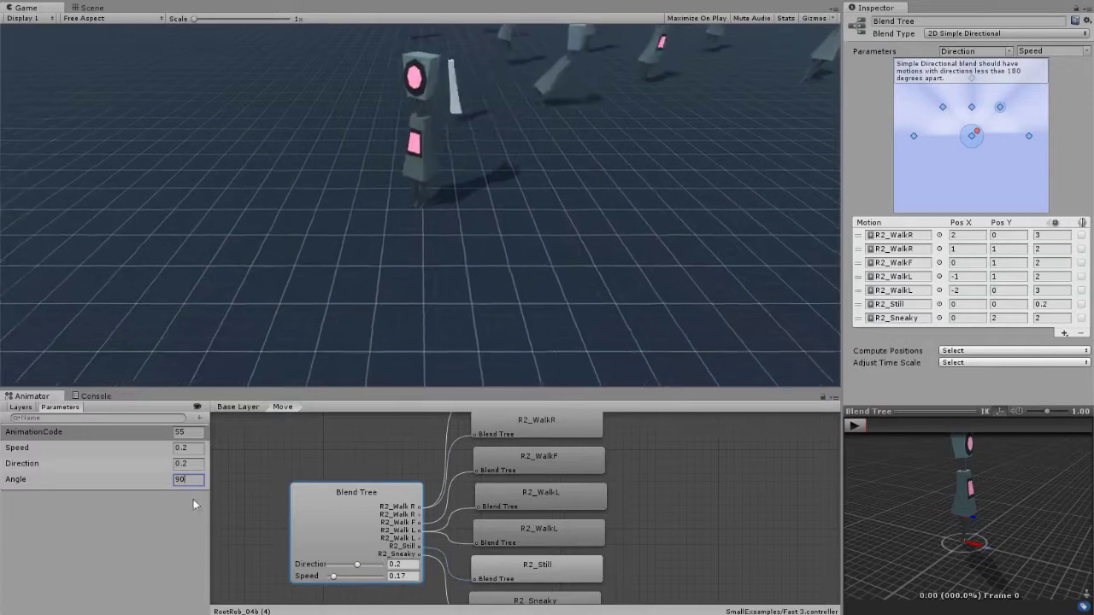
{"action": "key", "text": "Return"}
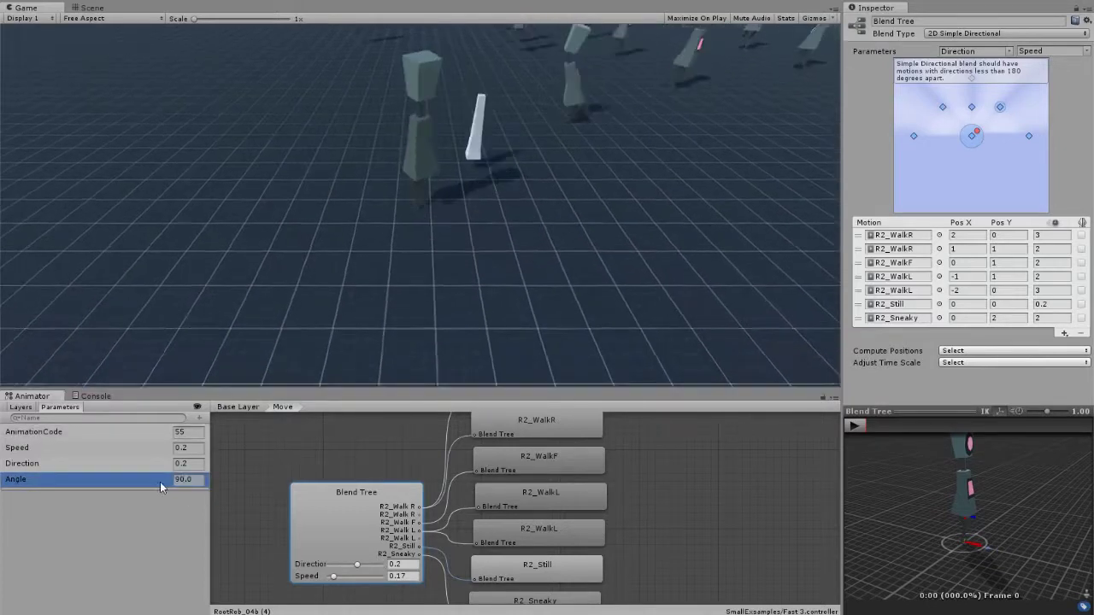
Step: Set the Angle parameter to 95, try -95, and return it to 95
{"action": "left_click", "coordinate": [189, 480]}
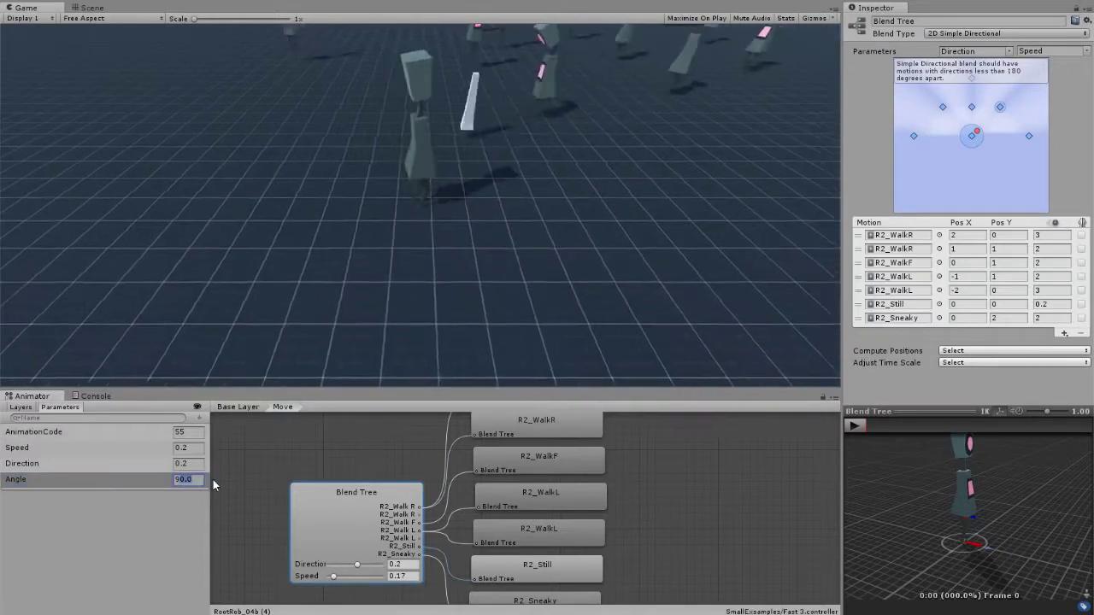
{"action": "type", "text": "95"}
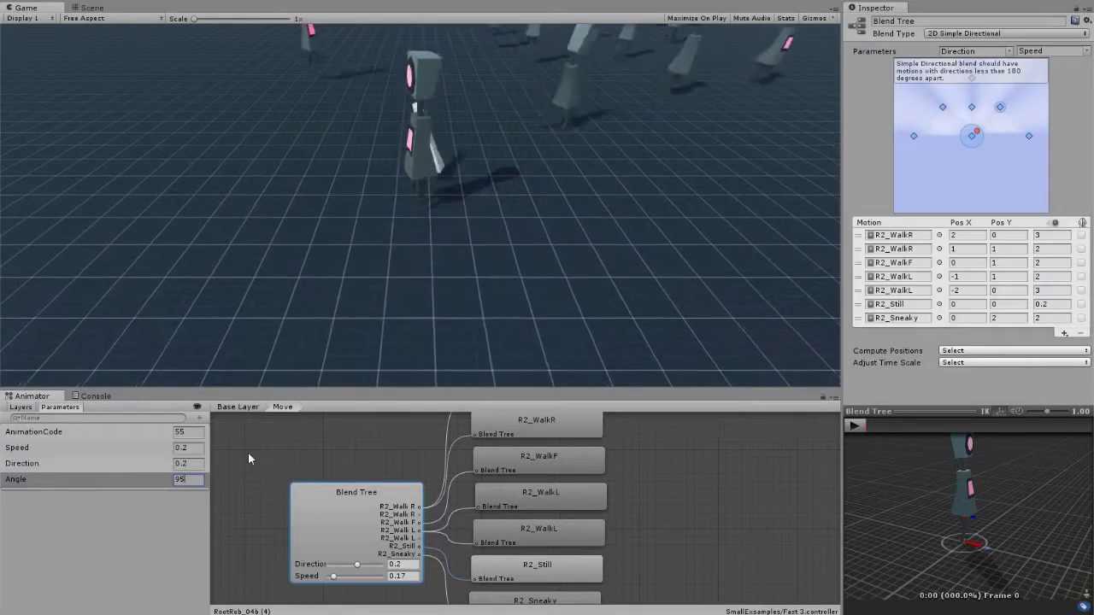
{"action": "left_click", "coordinate": [176, 480]}
{"action": "type", "text": "-"}
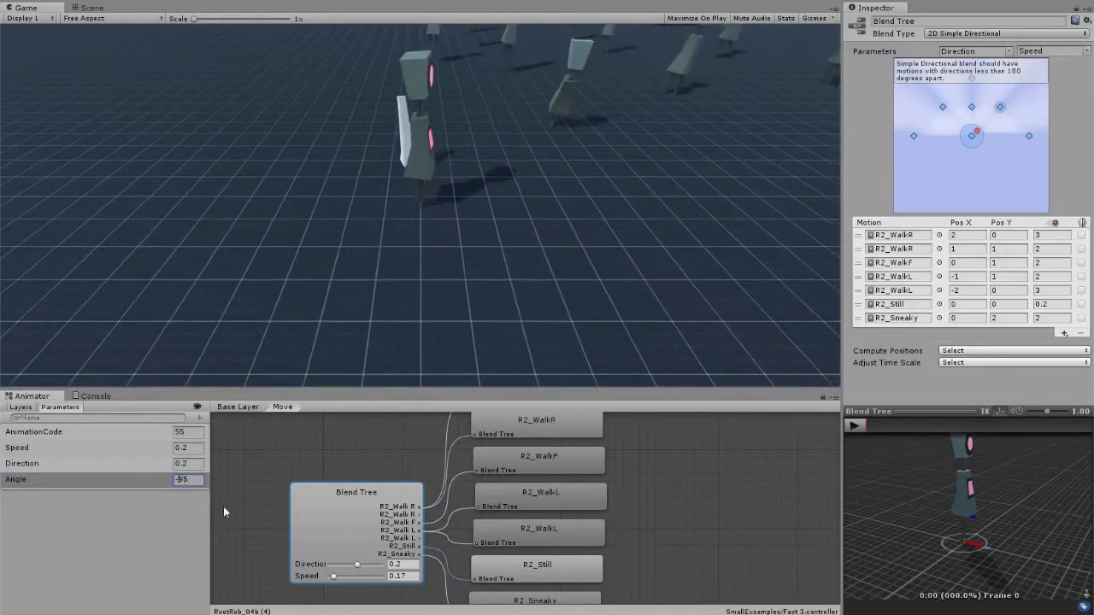
{"action": "key", "text": "BackSpace"}
Step: Raise the Move blend tree's Speed to 1.11 and set the Angle parameter to 0
{"action": "left_click_drag", "start_coordinate": [347, 578], "coordinate": [359, 581]}
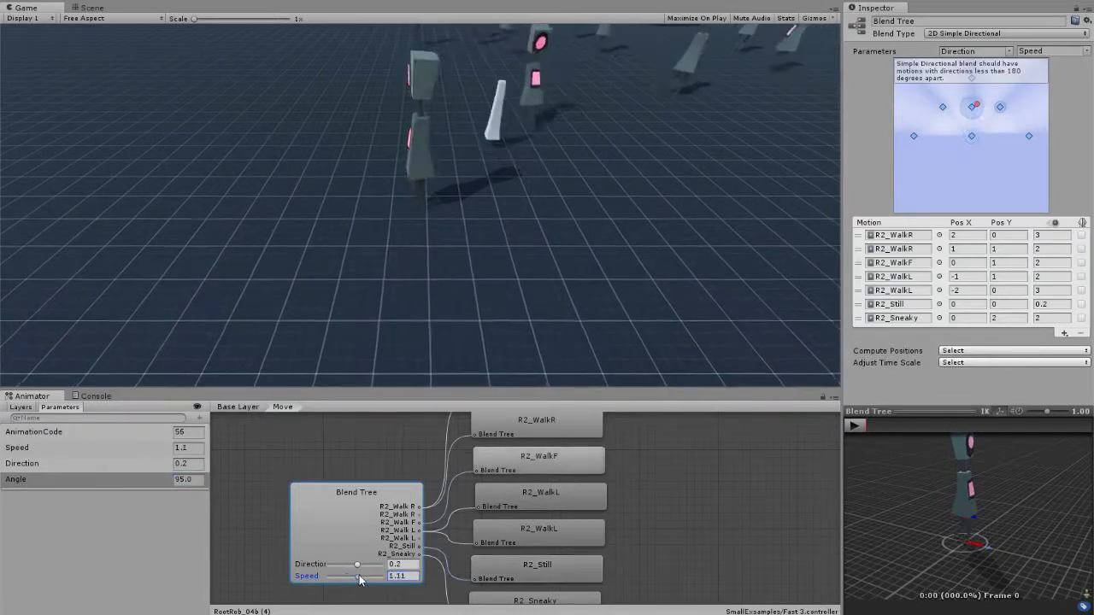
{"action": "left_click", "coordinate": [181, 480]}
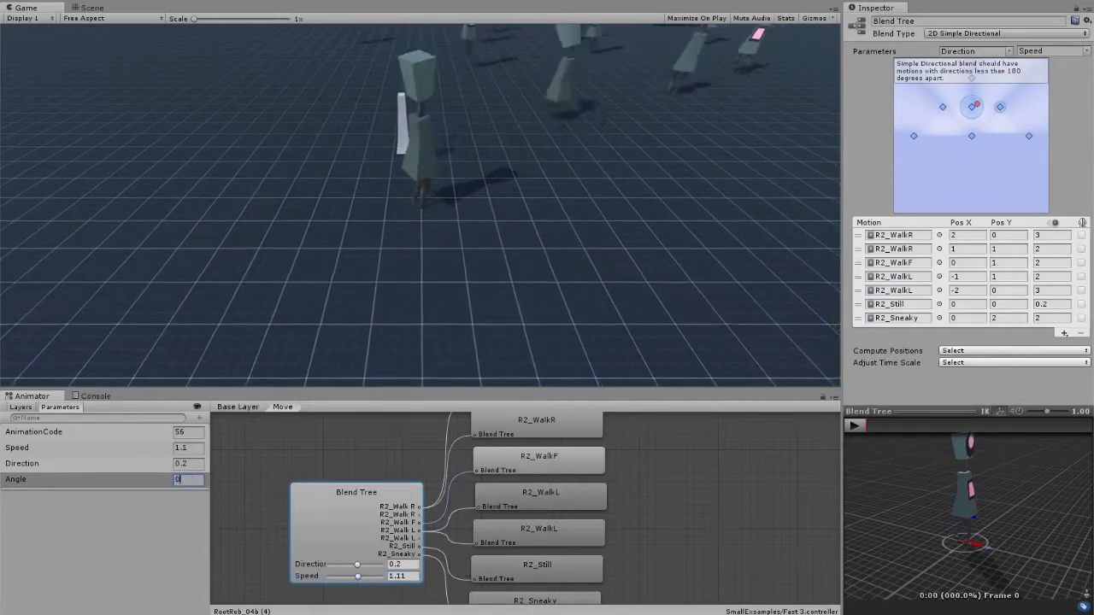